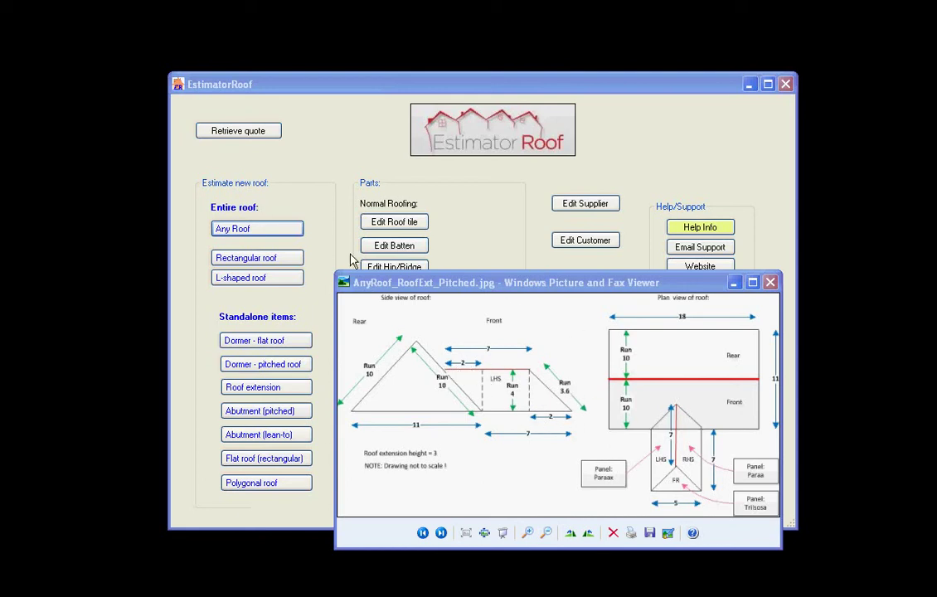
# Step: Start a new Any Roof estimate and add a panel of type Paraax
pyautogui.click(282, 237)
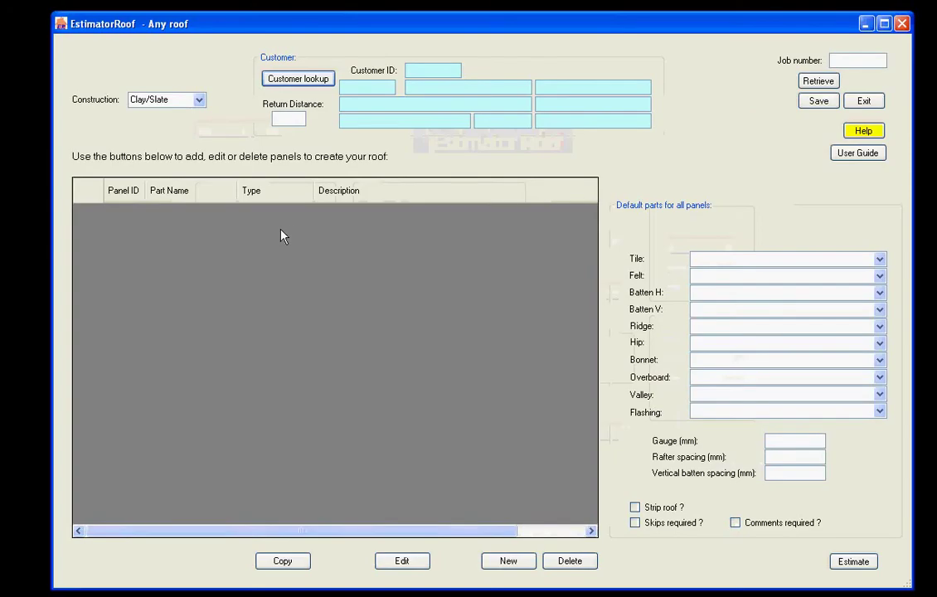
pyautogui.click(509, 562)
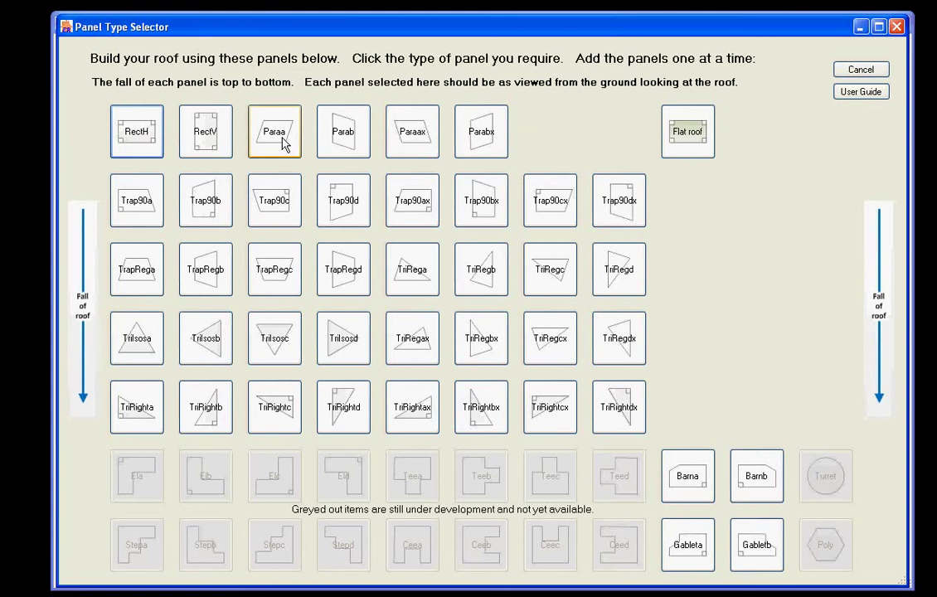
pyautogui.click(413, 141)
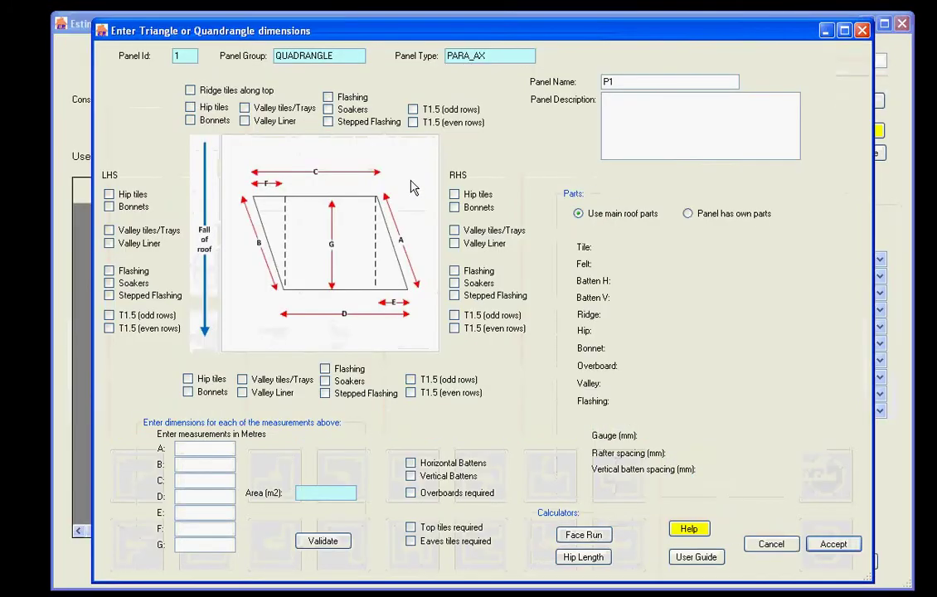
# Step: Set the Paraax panel's dimensions to C 7, D 7, E 2, F 2 and G 4 metres and validate them
pyautogui.click(200, 481)
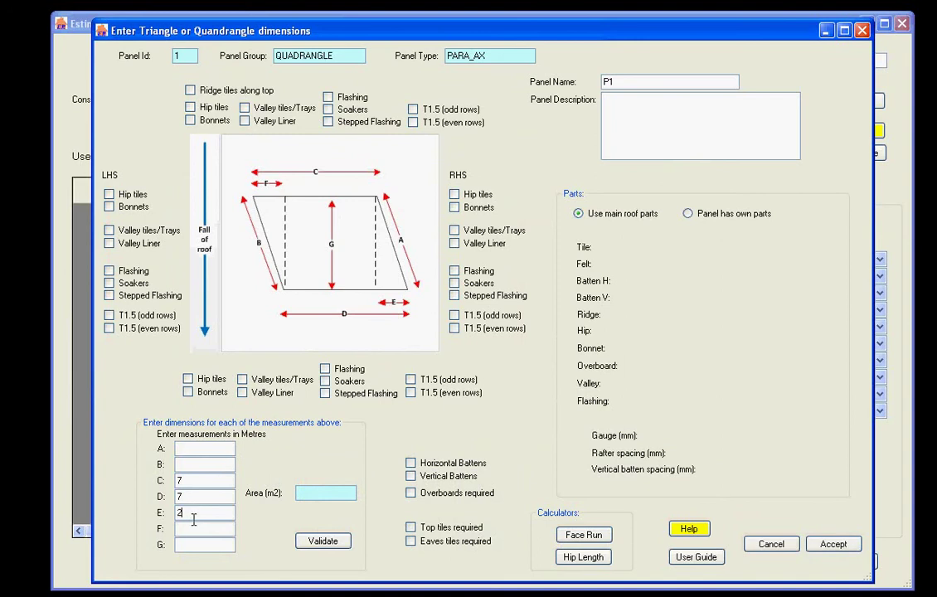
pyautogui.write('2')
pyautogui.click(197, 545)
pyautogui.write('4')
pyautogui.click(324, 543)
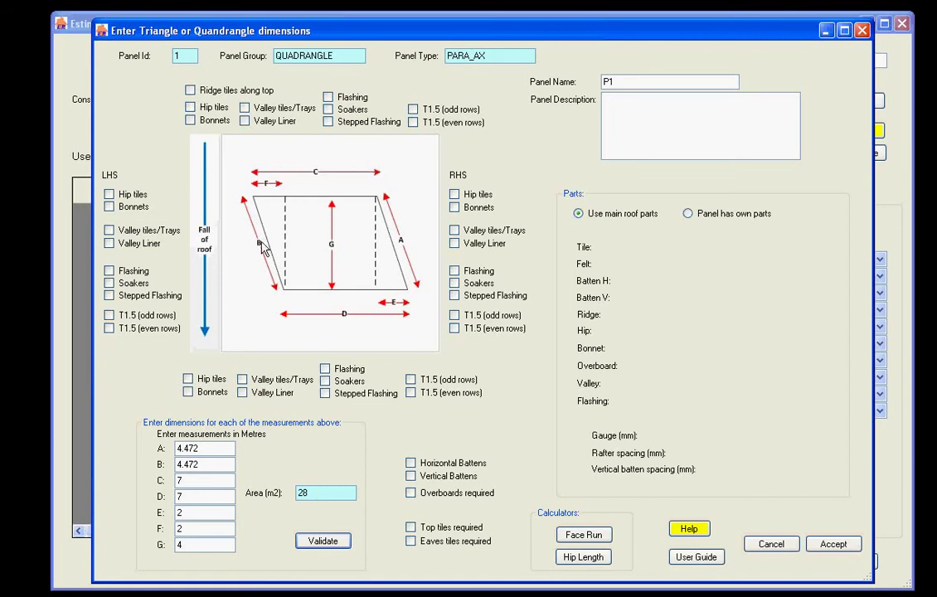
# Step: Give the Paraax panel left-side valley tiles/trays, right-side bonnets, ridge tiles along the top and horizontal battens, and name it LHS
pyautogui.click(109, 230)
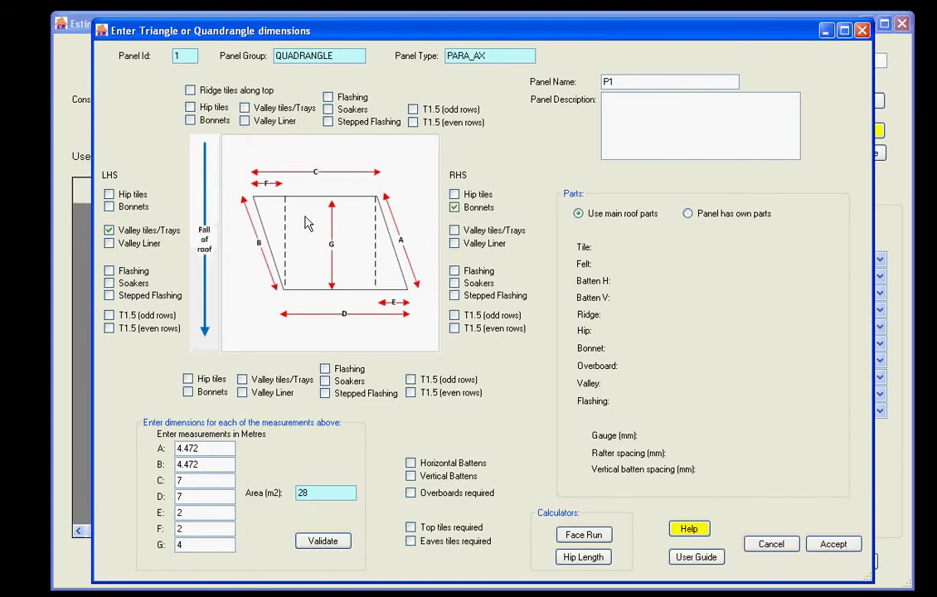
pyautogui.click(190, 91)
pyautogui.click(411, 463)
pyautogui.click(832, 545)
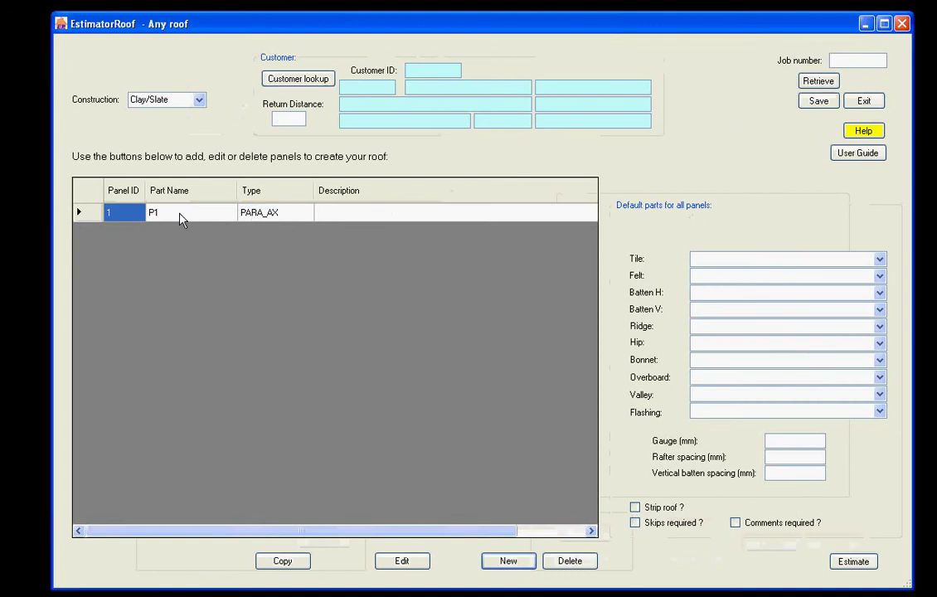
pyautogui.doubleClick(208, 218)
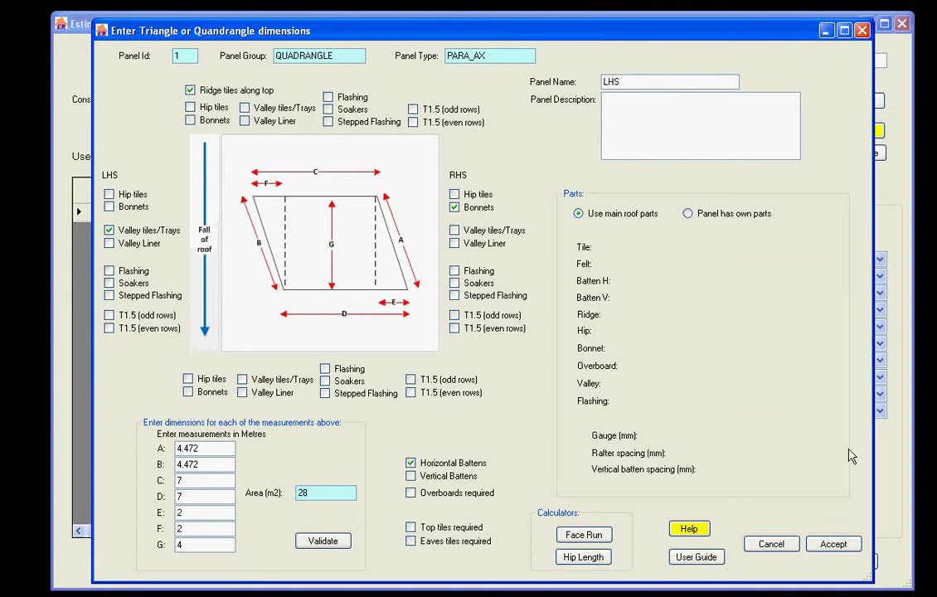
pyautogui.click(831, 544)
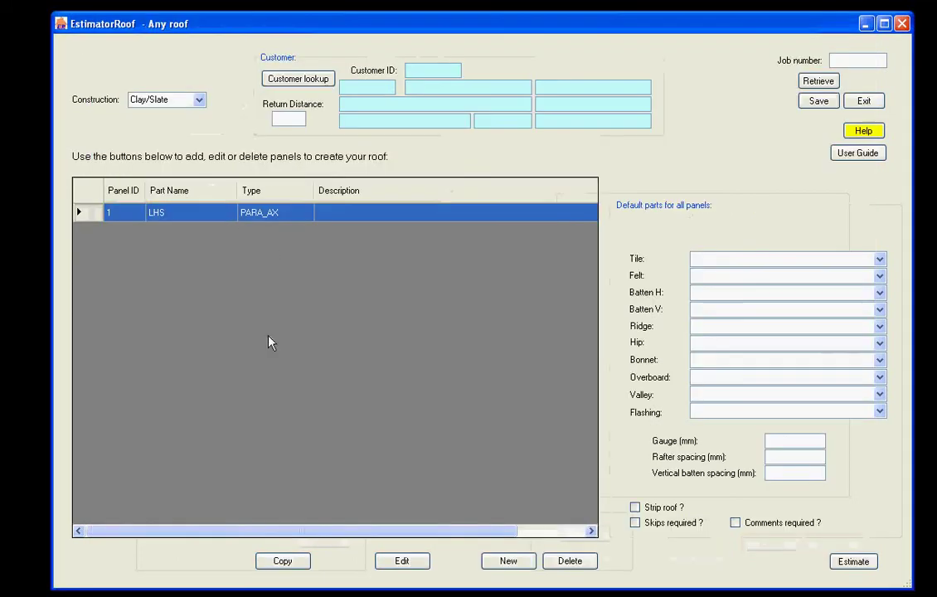
# Step: Add a Paraa panel with dimensions C 7, D 7, E 2, F 2 and G 4 metres and validate them
pyautogui.click(508, 561)
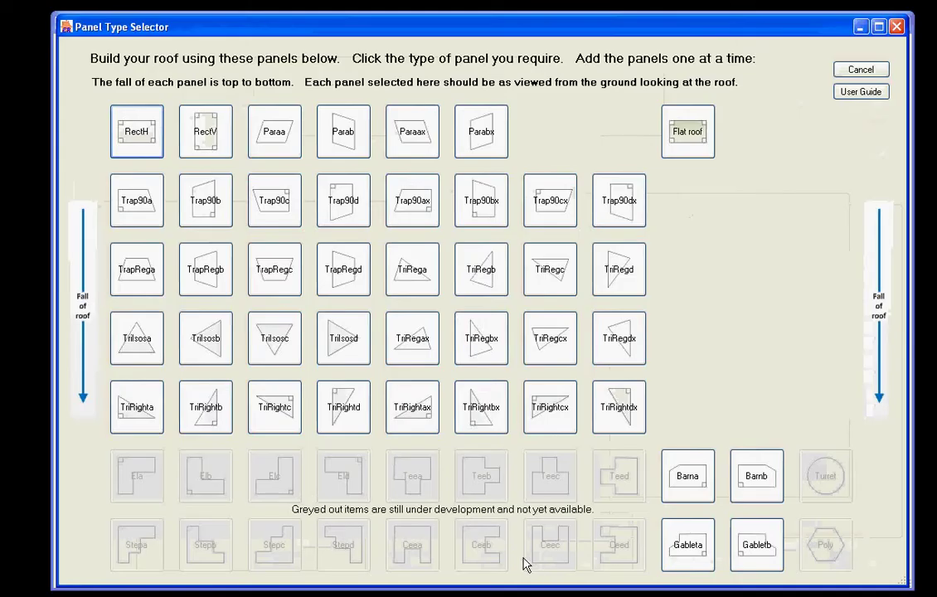
pyautogui.click(280, 140)
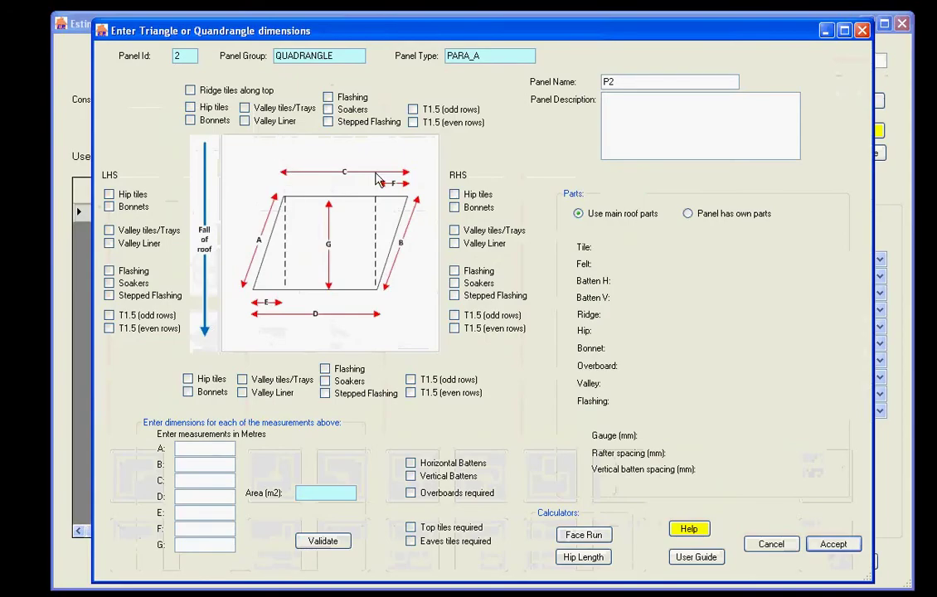
pyautogui.click(200, 487)
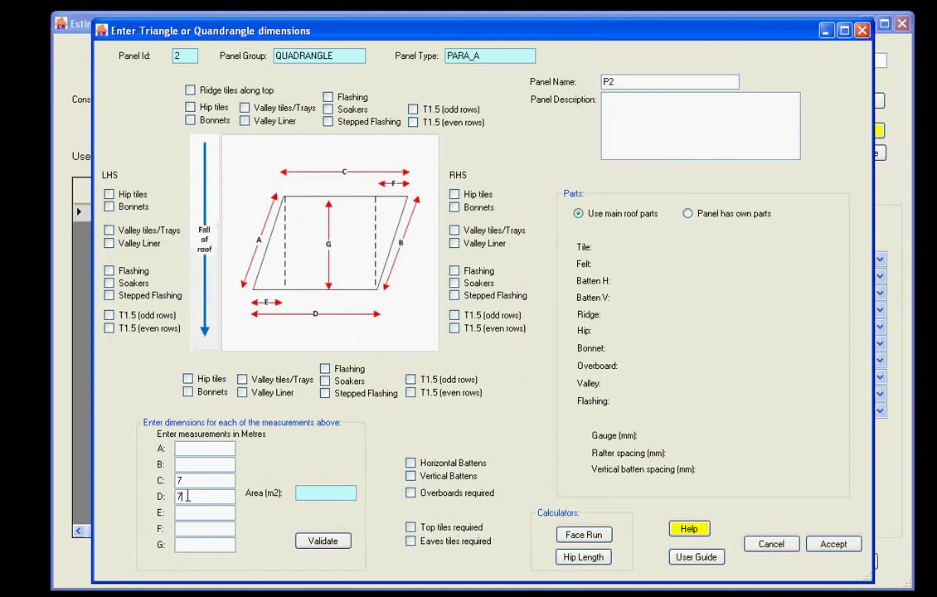
pyautogui.click(185, 515)
pyautogui.write('2')
pyautogui.click(184, 531)
pyautogui.write('2')
pyautogui.write('4')
pyautogui.click(327, 541)
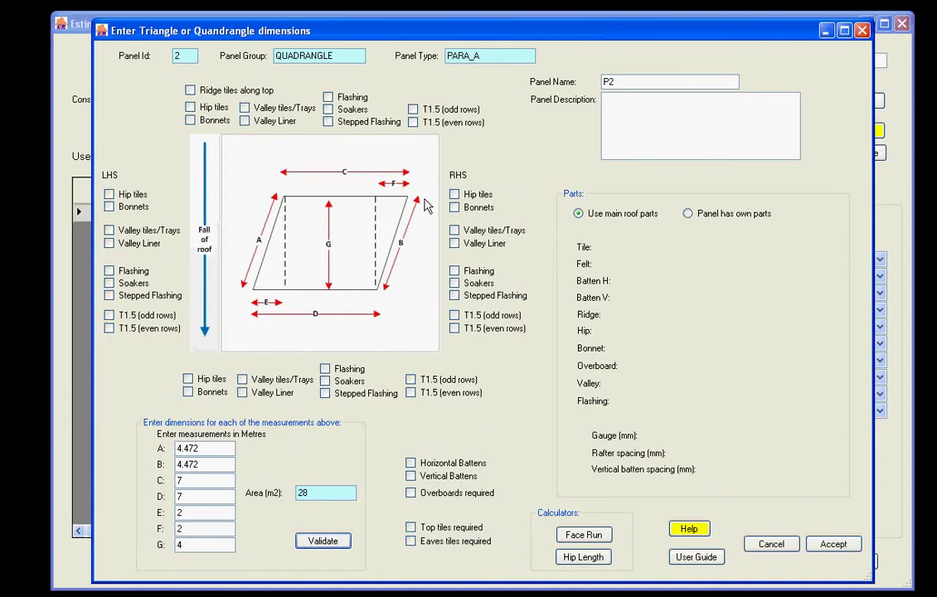
# Step: Give the Paraa panel right-side valley tiles/trays, left-side bonnets and horizontal battens, name it RHS and accept it
pyautogui.click(455, 230)
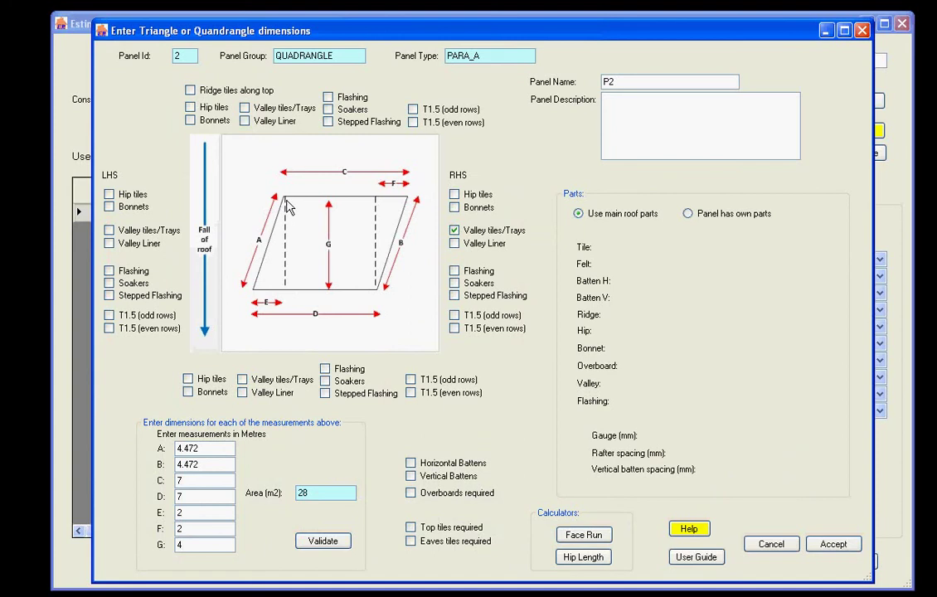
pyautogui.click(110, 207)
pyautogui.click(428, 464)
pyautogui.moveTo(619, 82); pyautogui.dragTo(554, 86)
pyautogui.click(833, 548)
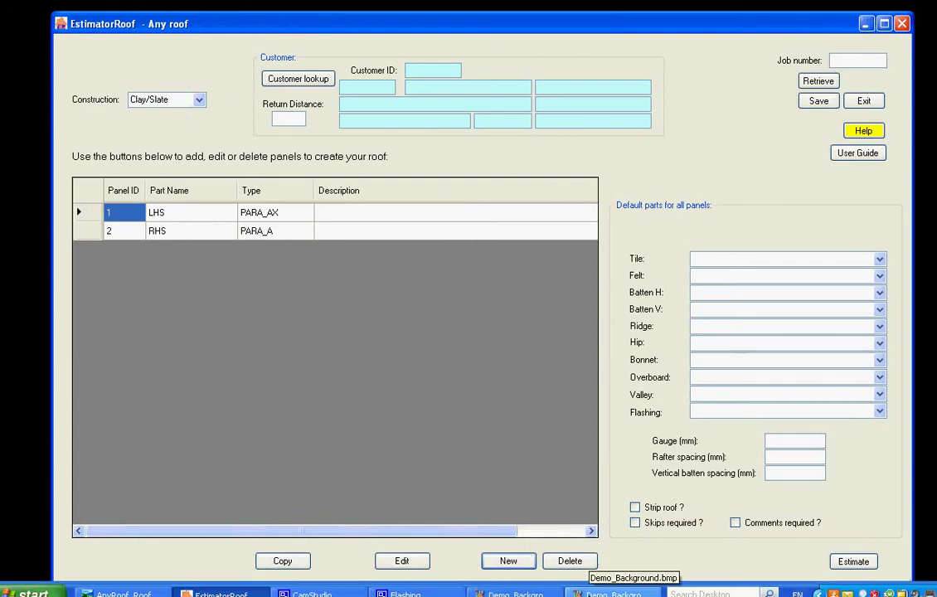
# Step: Switch to the AnyRoof_RoofExt_Pitched.jpg drawing to check the extension's front panel type and dimensions, and return to EstimatorRoof
pyautogui.click(615, 594)
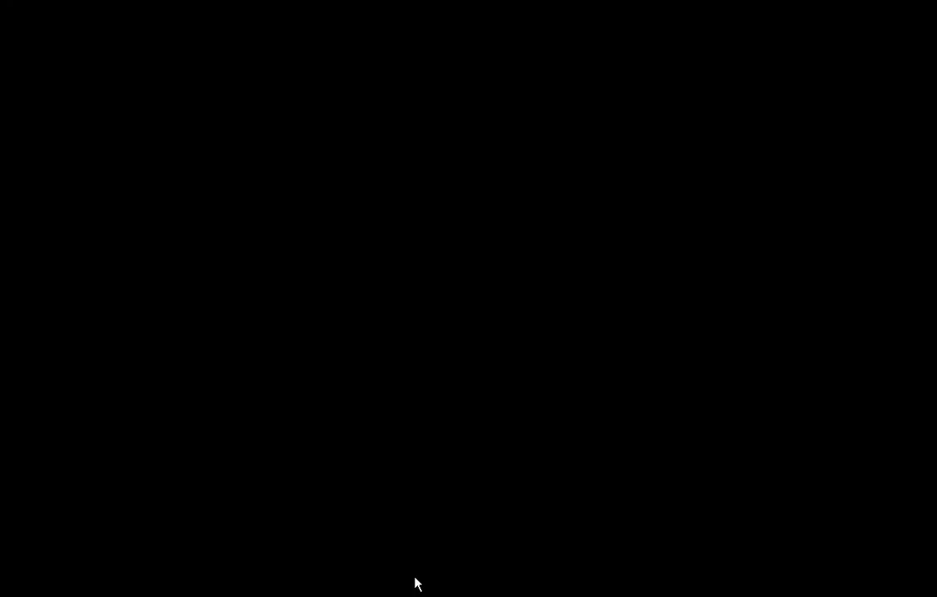
pyautogui.hotkey('alt', 'Tab')
pyautogui.press('Tab')
pyautogui.press('Tab')
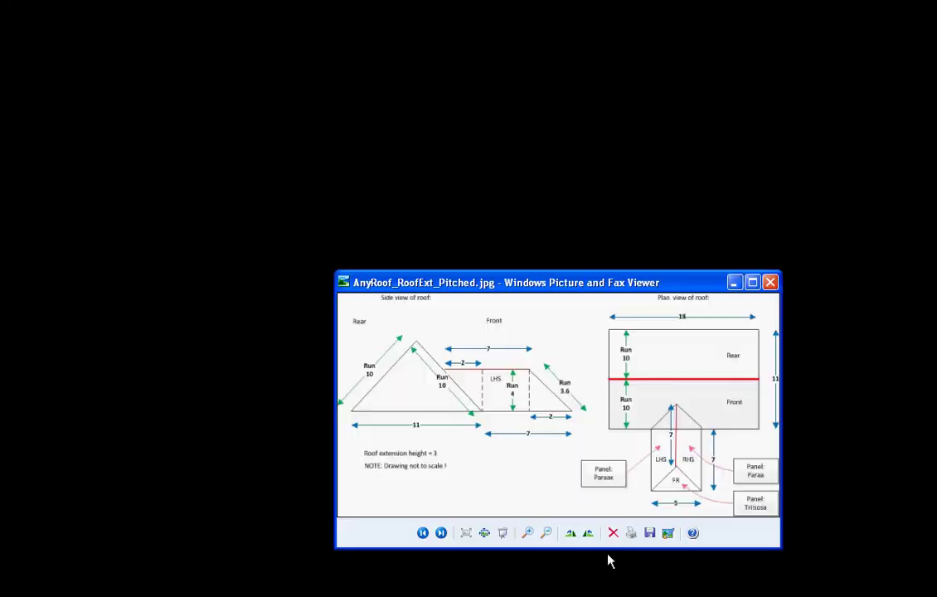
pyautogui.hotkey('alt', 'Tab')
pyautogui.press('Tab')
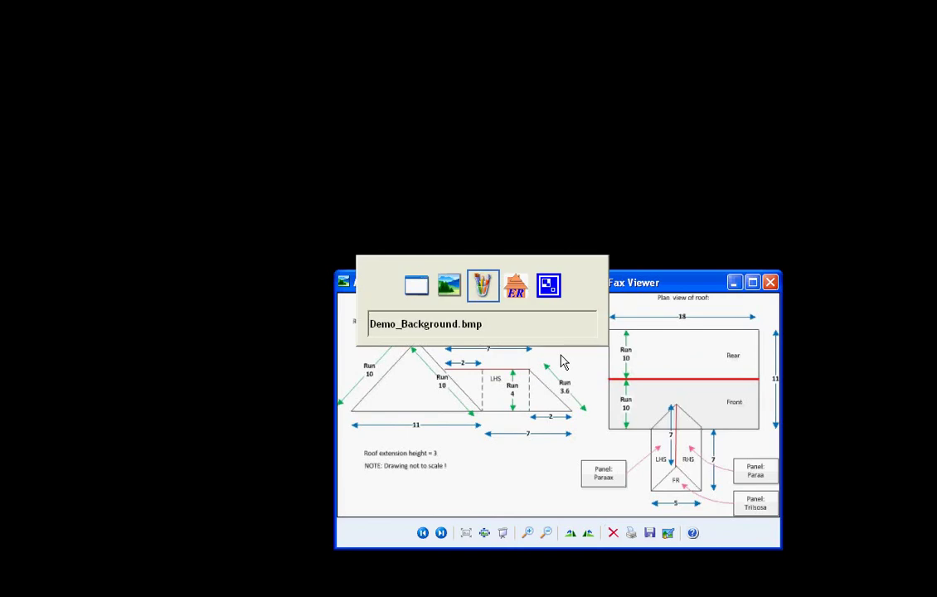
pyautogui.press('Tab')
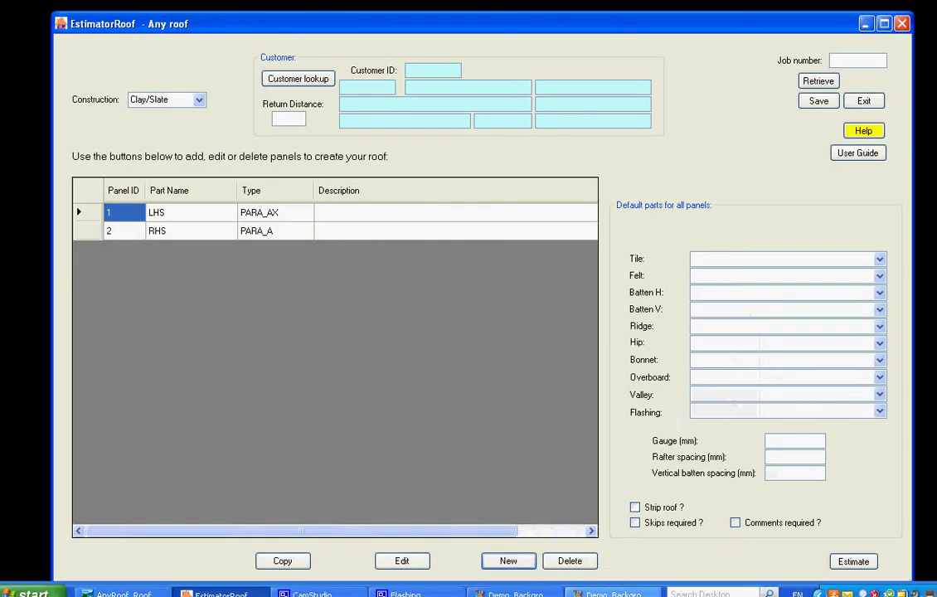
pyautogui.click(162, 589)
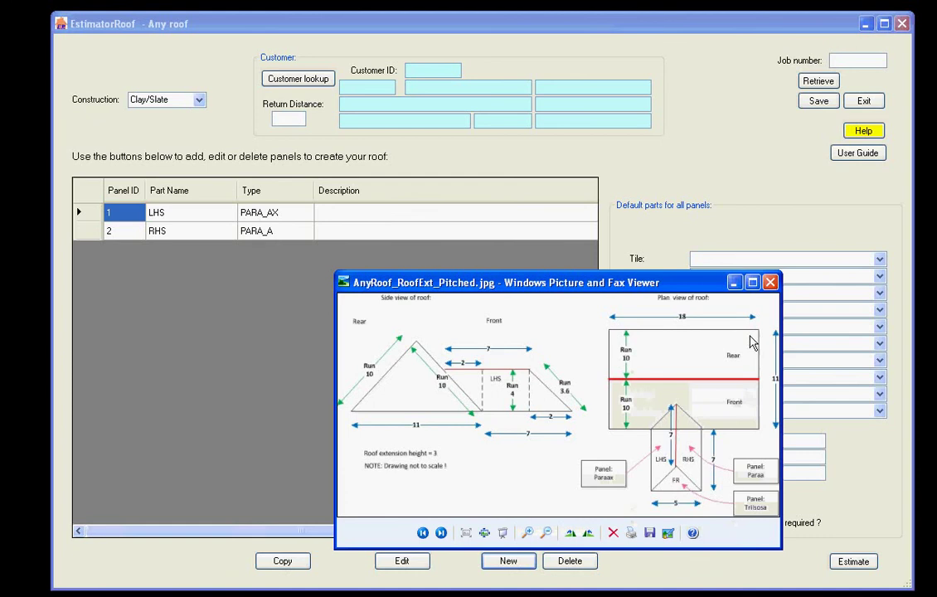
pyautogui.click(394, 168)
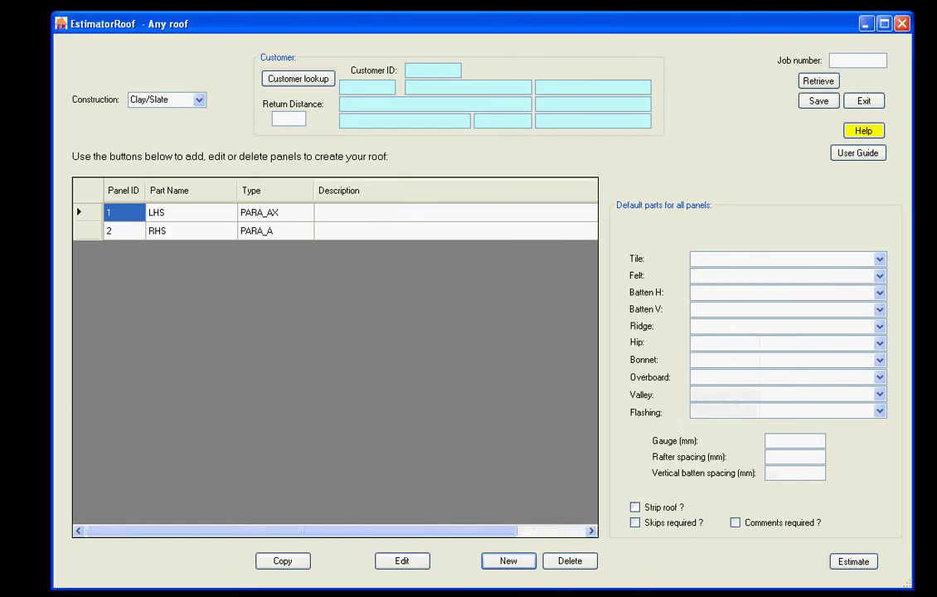
# Step: Add a TriIsosa panel with dimensions A 5 and C 3.6 metres
pyautogui.click(511, 564)
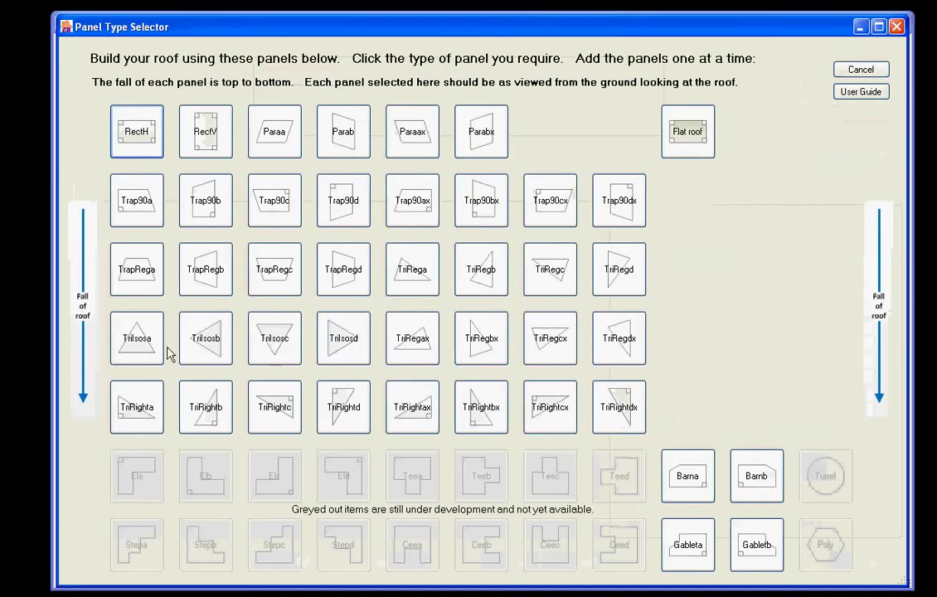
pyautogui.click(141, 347)
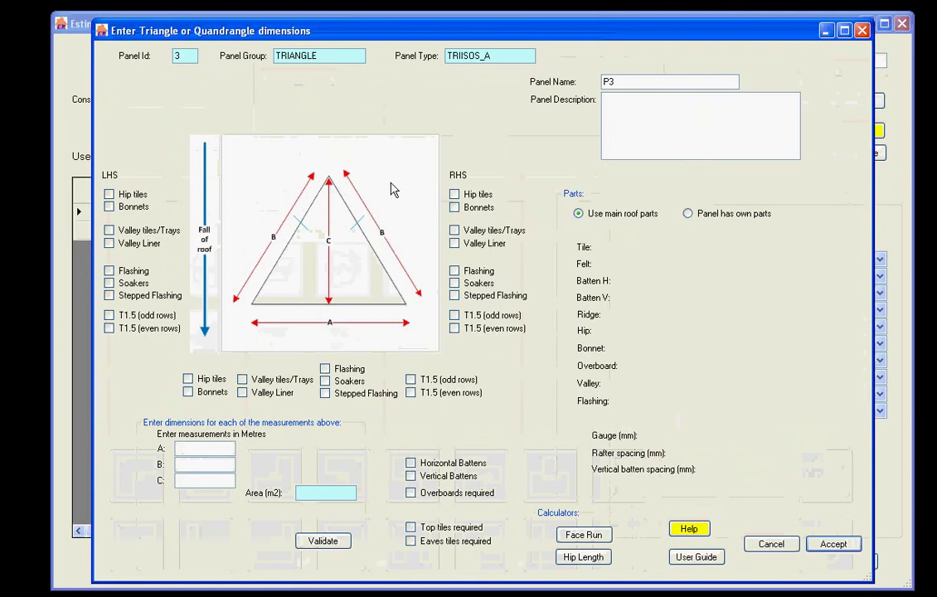
pyautogui.click(213, 480)
pyautogui.write('3.6')
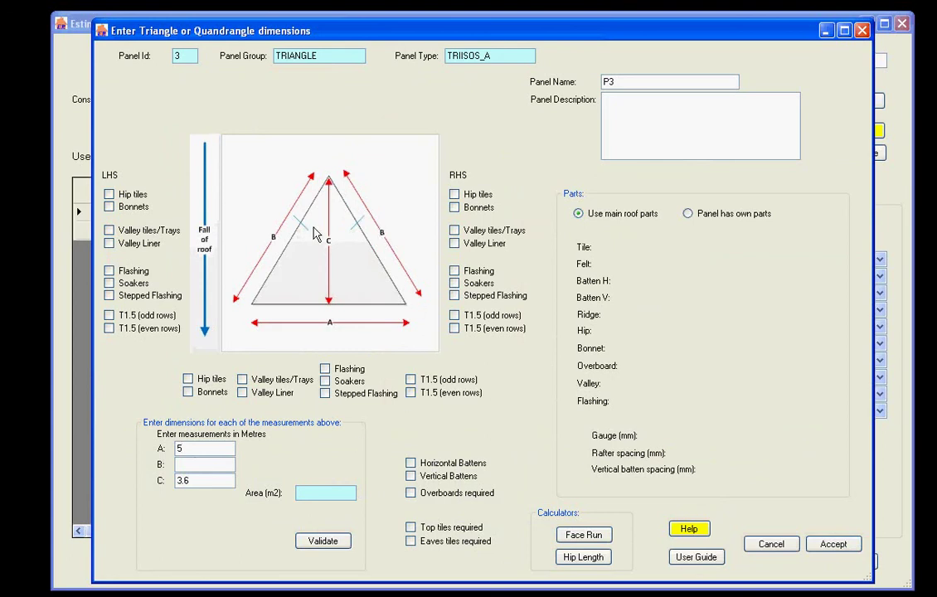
# Step: Include horizontal battens on the triangular panel, name it Front and accept it
pyautogui.click(411, 463)
pyautogui.moveTo(622, 81); pyautogui.dragTo(541, 79)
pyautogui.write('Front')
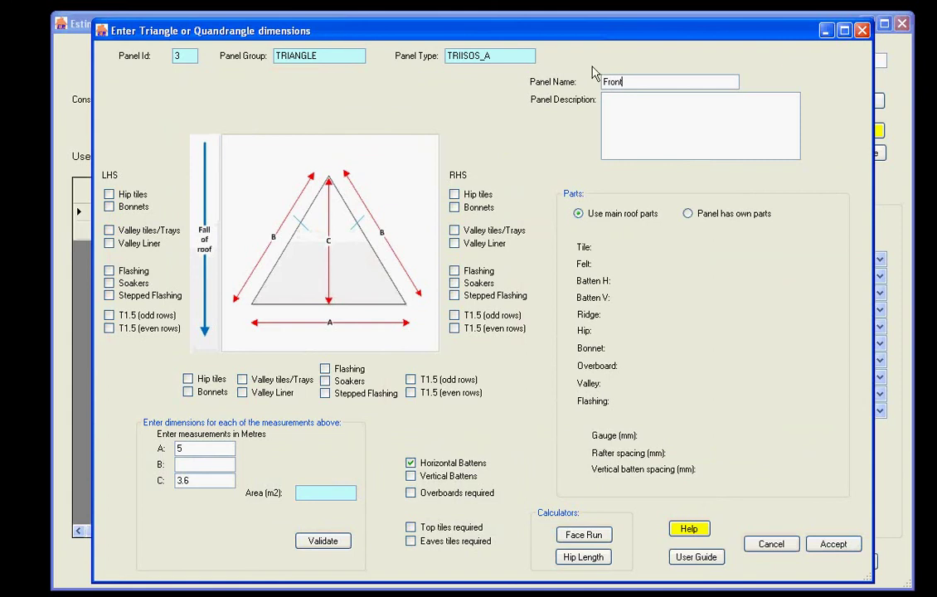
pyautogui.click(832, 543)
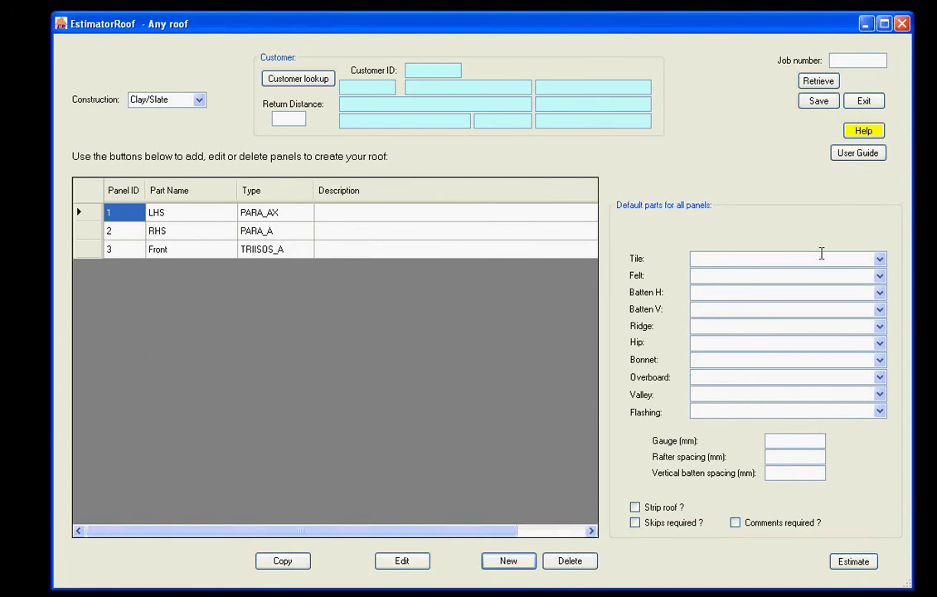
# Step: Set the default tile to Decra Elegance, felt to Buildfix Daltex Roof TX Roofing Felt 1m x 50m and horizontal batten to 19 x 38mm
pyautogui.click(879, 259)
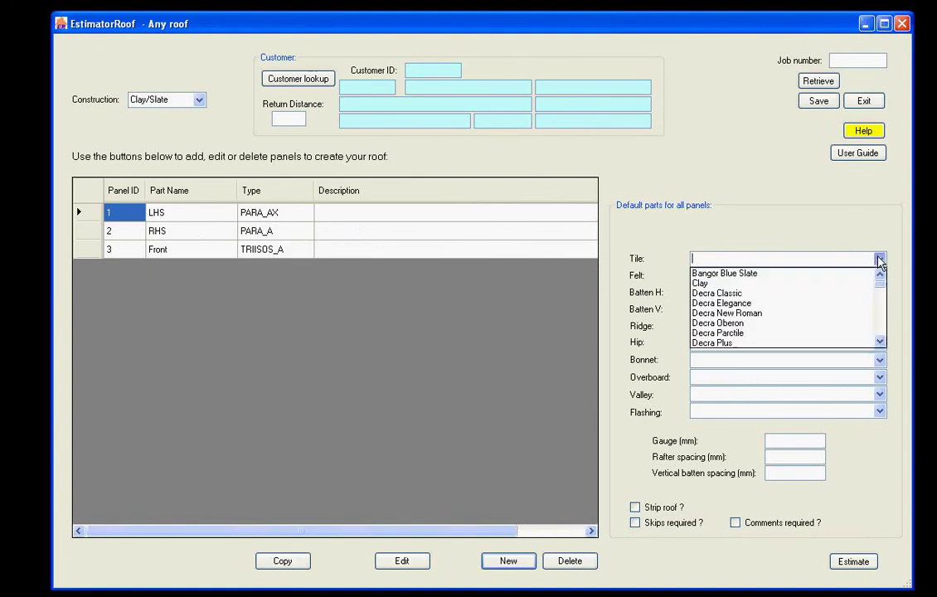
pyautogui.click(745, 302)
pyautogui.click(878, 276)
pyautogui.click(790, 300)
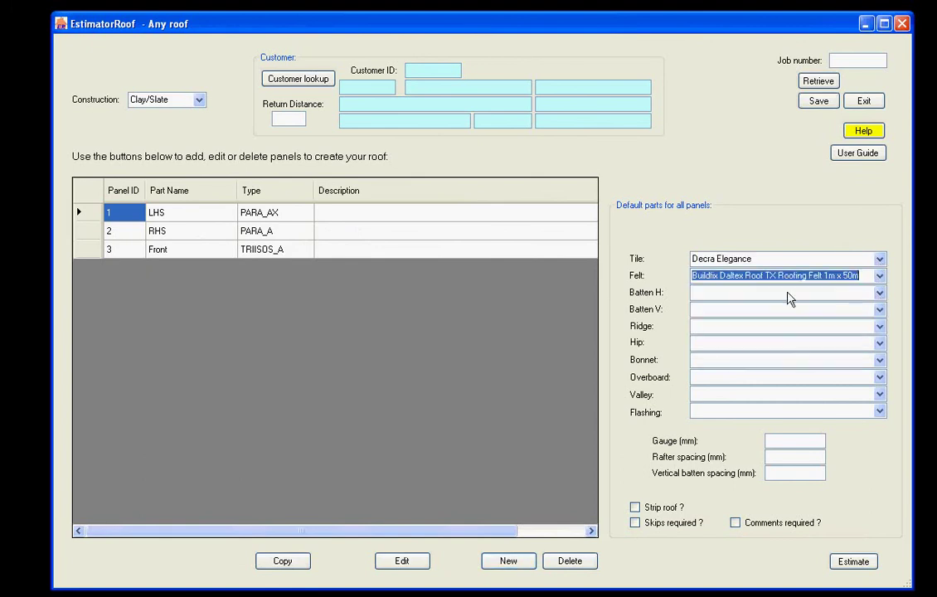
pyautogui.click(879, 293)
pyautogui.click(721, 304)
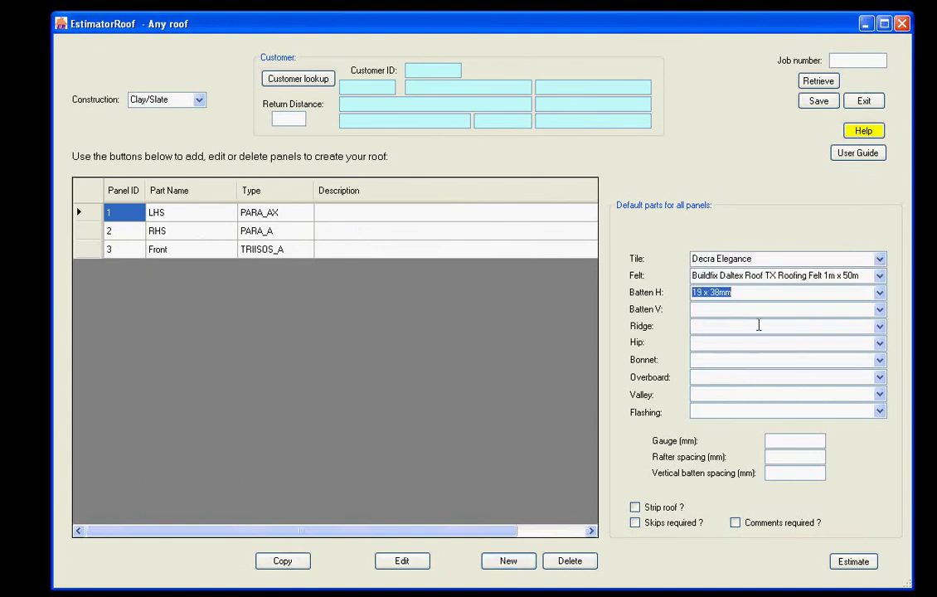
# Step: Set the default ridge to Decra Classic B-Ridge/Hip, bonnet to Marley Clay Kent Bonnet 50 - 60 deg and valley to Redland Heathland Valley Tiles
pyautogui.click(879, 326)
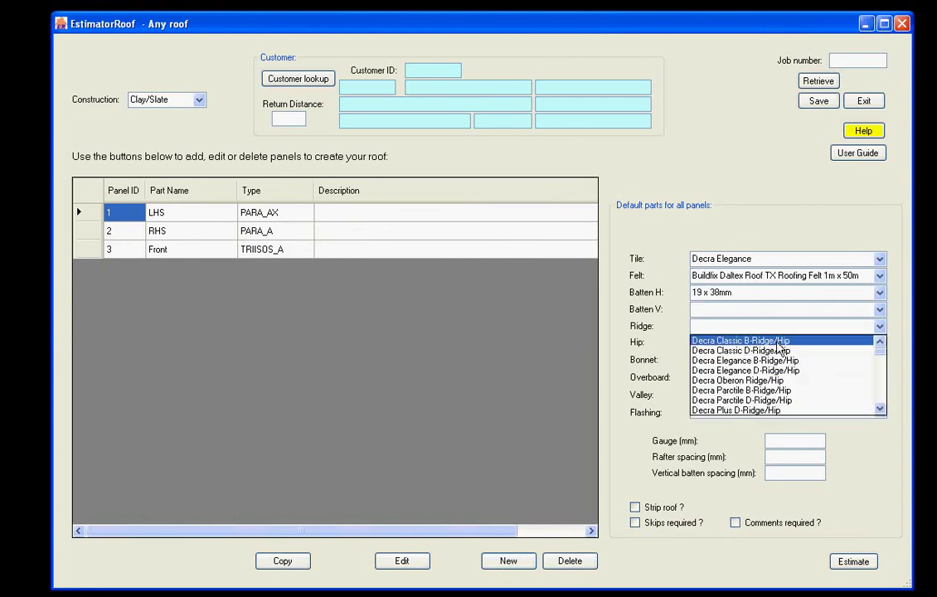
pyautogui.click(779, 344)
pyautogui.click(879, 359)
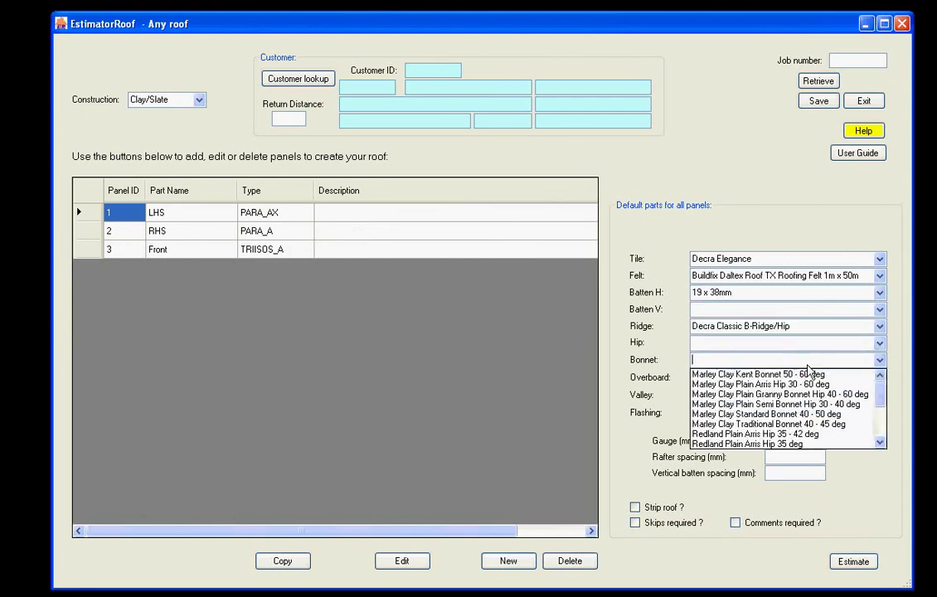
pyautogui.click(784, 375)
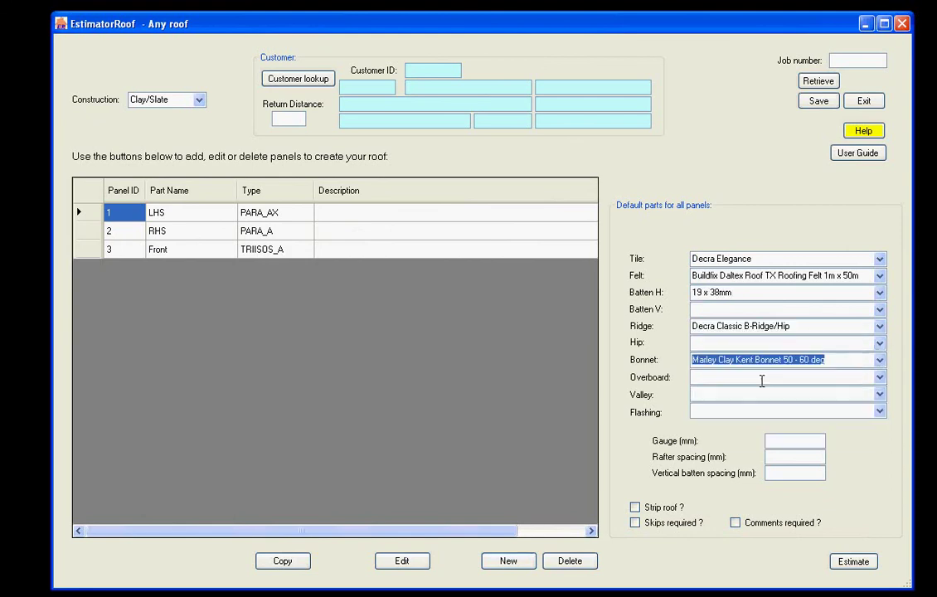
pyautogui.click(879, 395)
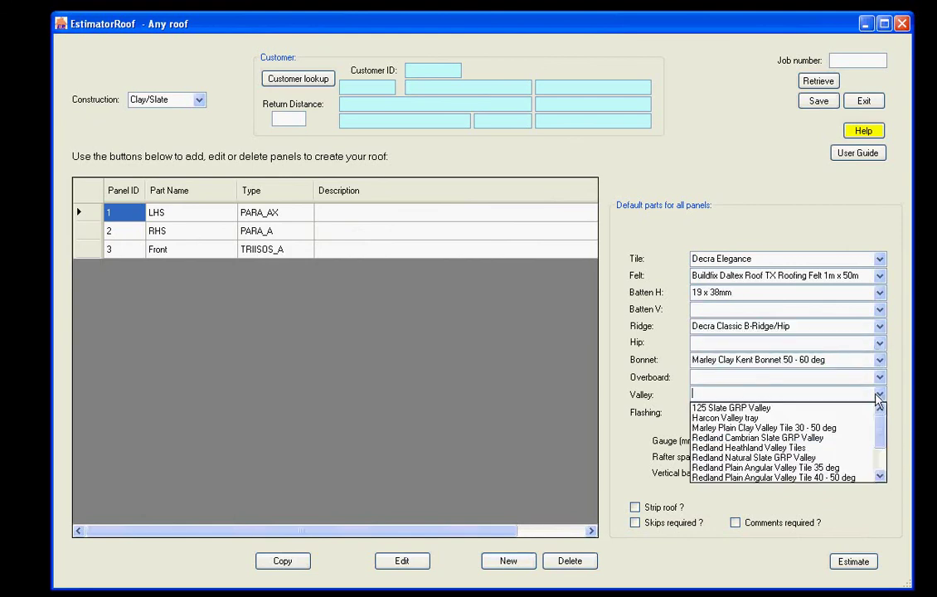
pyautogui.click(796, 452)
# Step: Set the gauge to 100 mm and rafter spacing to 400 mm, require skips, and generate the estimate
pyautogui.click(785, 441)
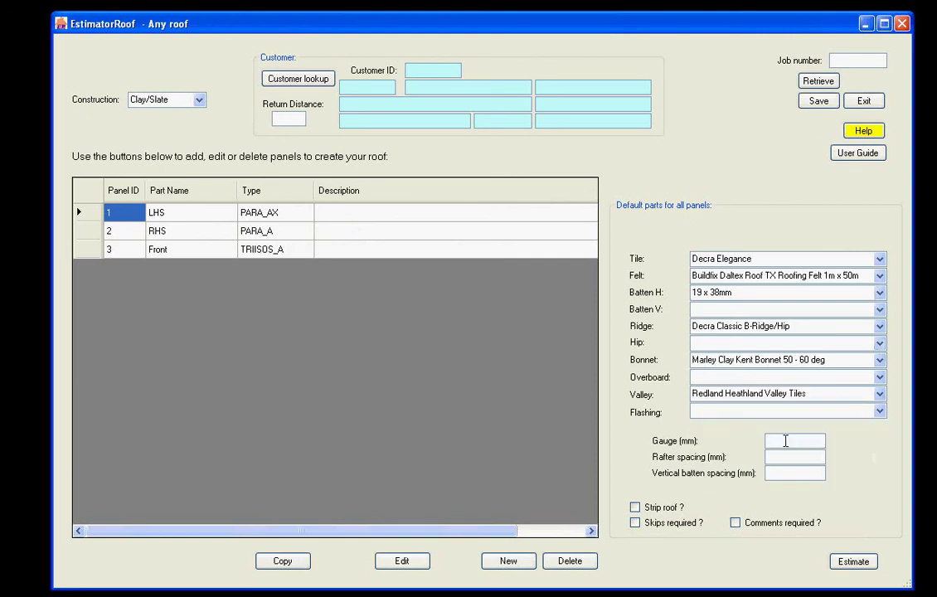
pyautogui.write('100')
pyautogui.click(788, 453)
pyautogui.write('400')
pyautogui.click(649, 523)
pyautogui.click(854, 563)
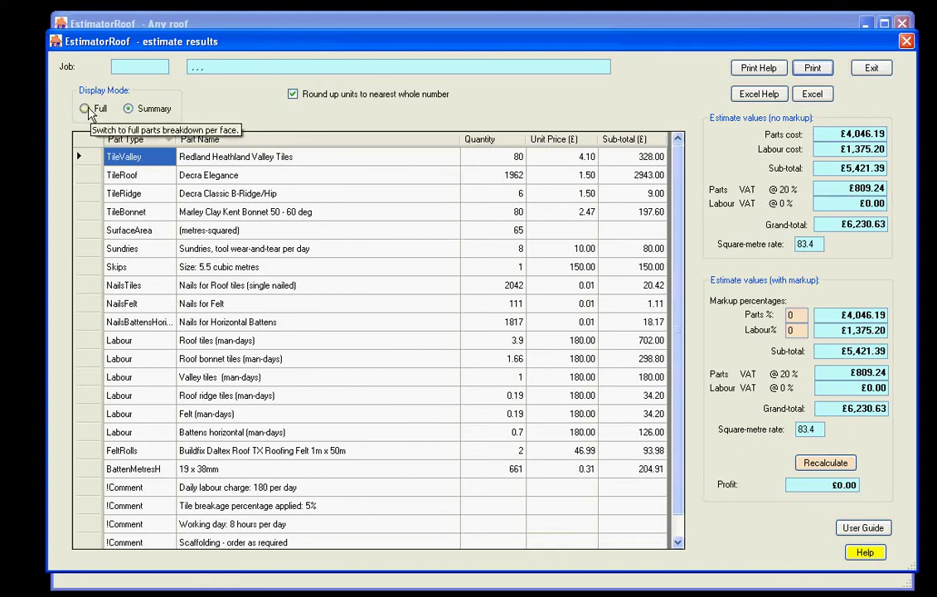
# Step: Show the full parts breakdown per roof face, sort it by roof face and look through the LHS, RHS and Front entries
pyautogui.click(85, 109)
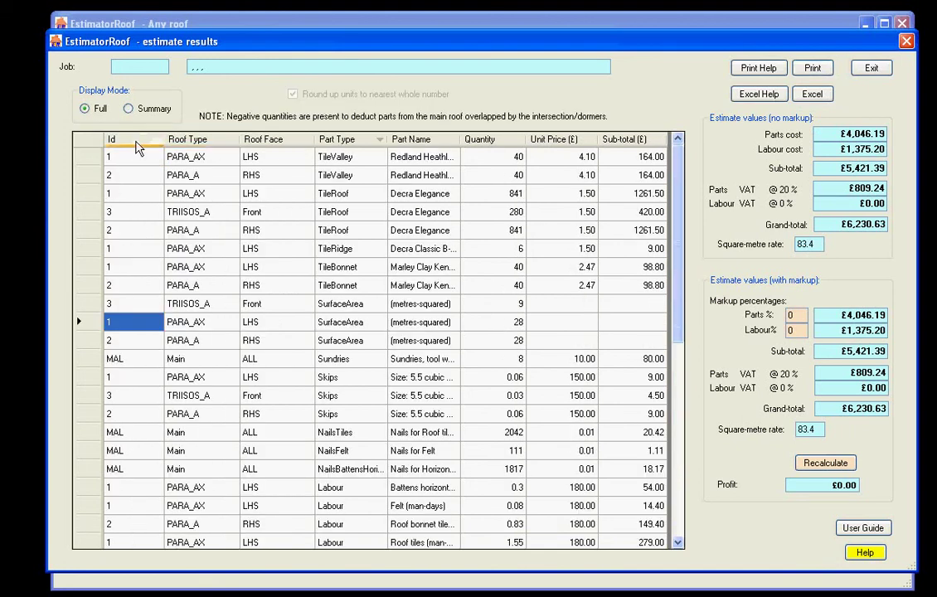
pyautogui.click(249, 140)
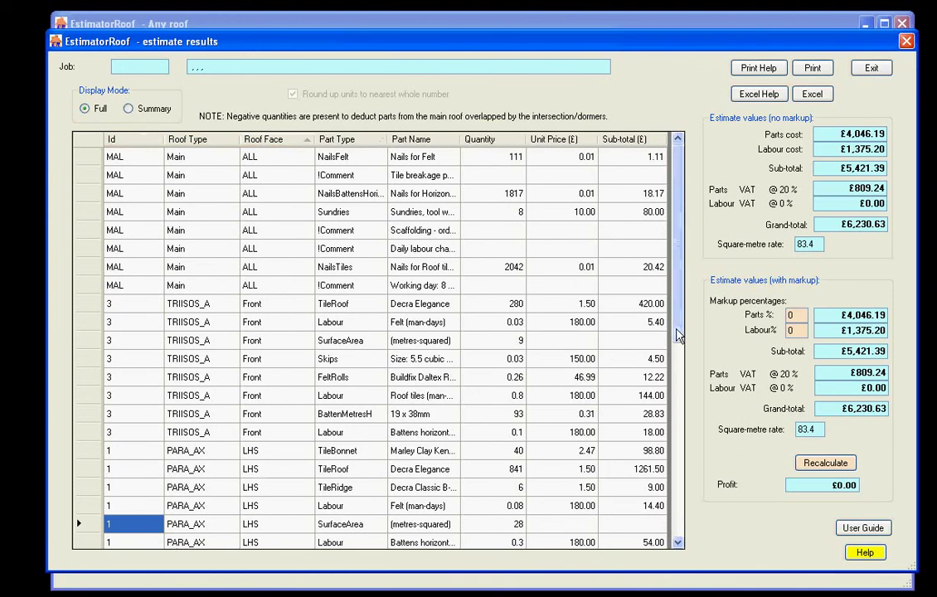
pyautogui.moveTo(677, 334); pyautogui.dragTo(678, 494)
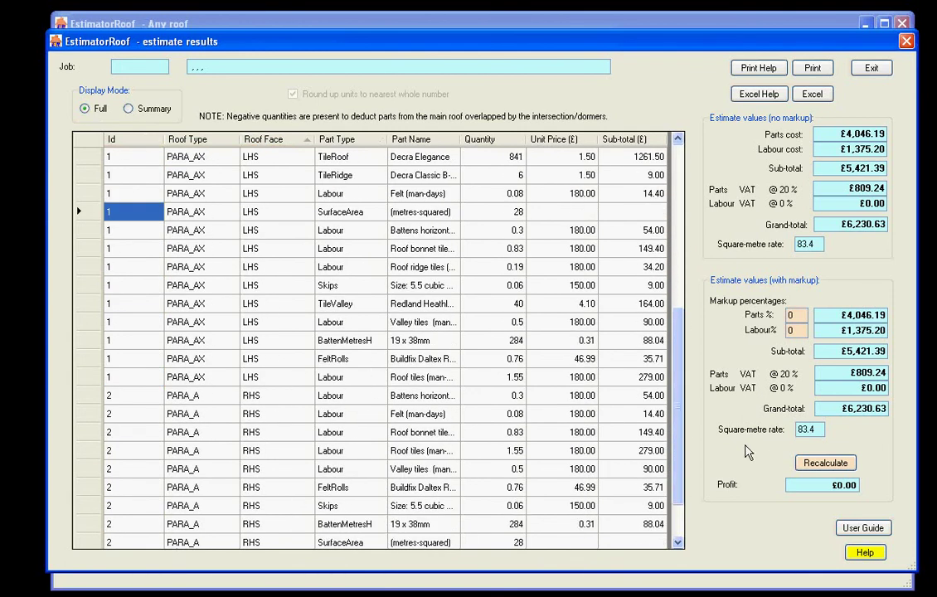
pyautogui.moveTo(679, 479); pyautogui.dragTo(655, 306)
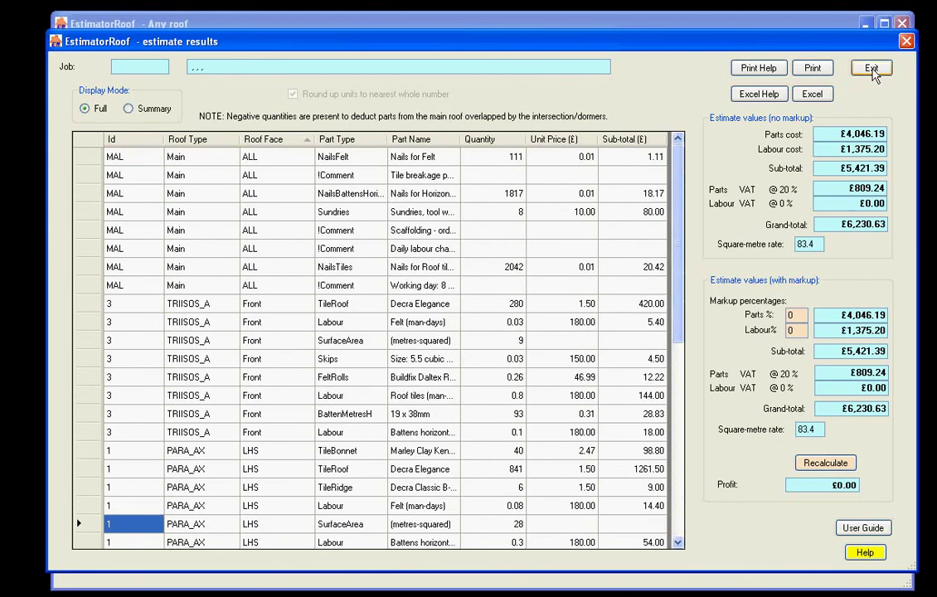
# Step: Export the estimate to Excel, review its totals and parts summary, and close the workbook
pyautogui.click(813, 95)
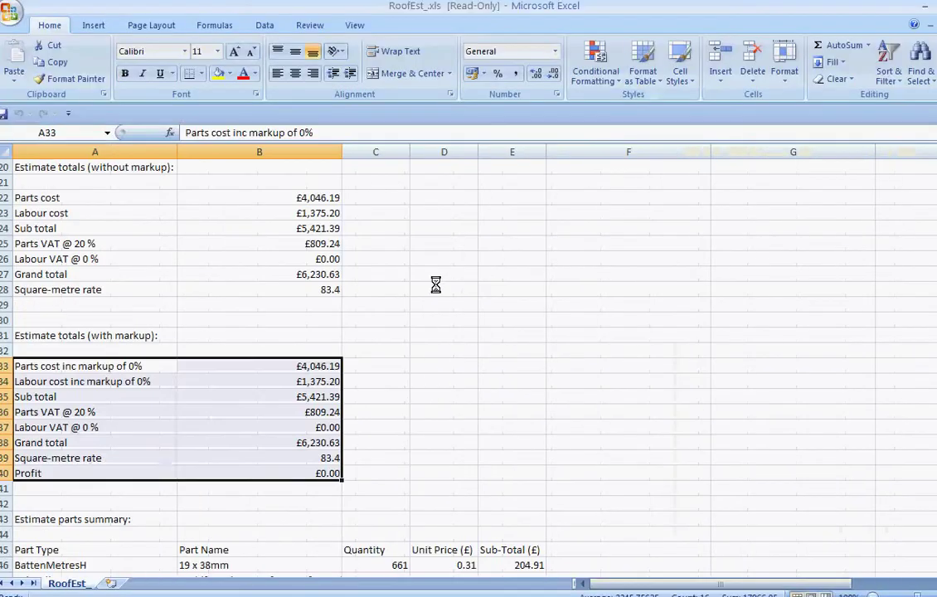
pyautogui.scroll(-5, 640, 279)
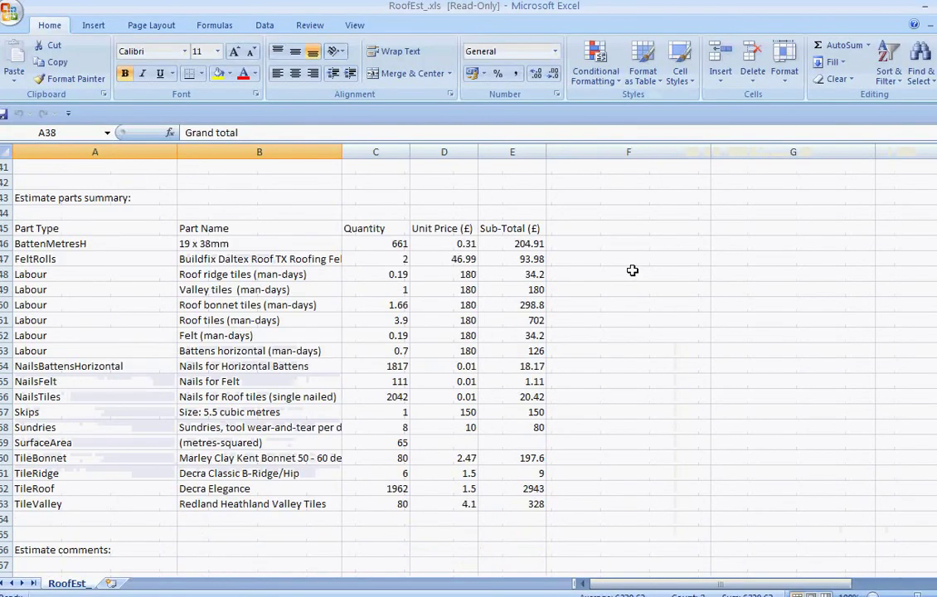
pyautogui.scroll(-1, 632, 270)
pyautogui.scroll(2, 629, 270)
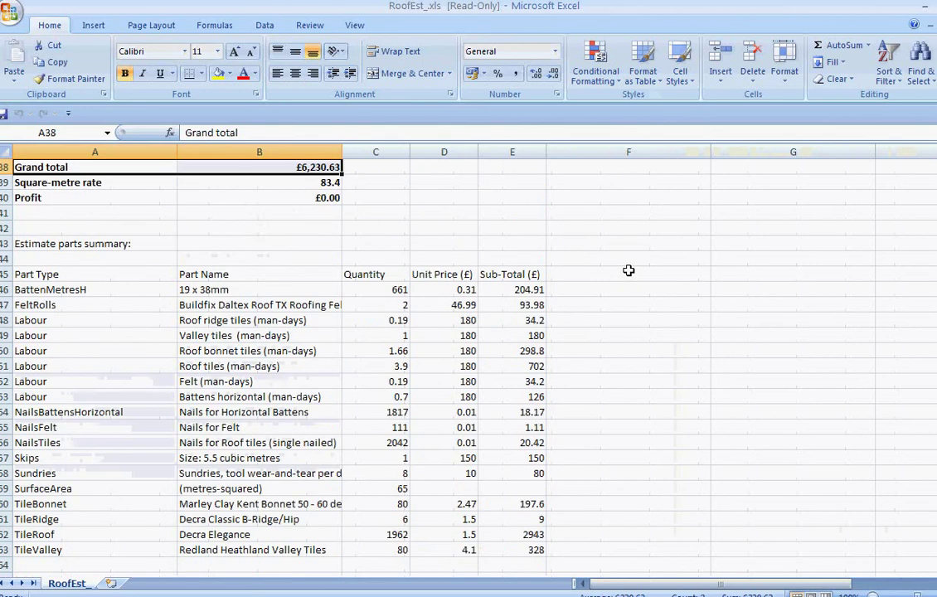
pyautogui.scroll(2, 627, 270)
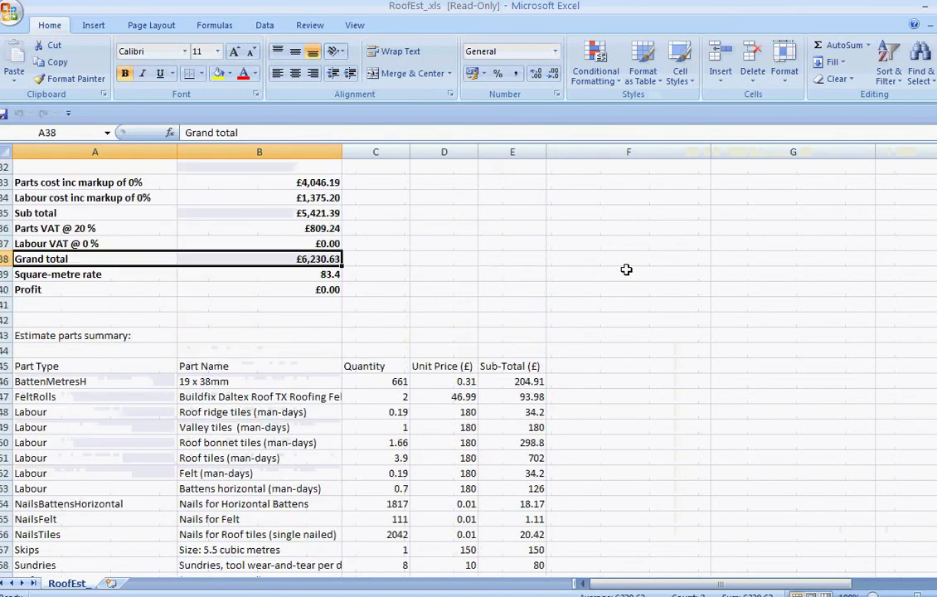
pyautogui.scroll(2, 626, 269)
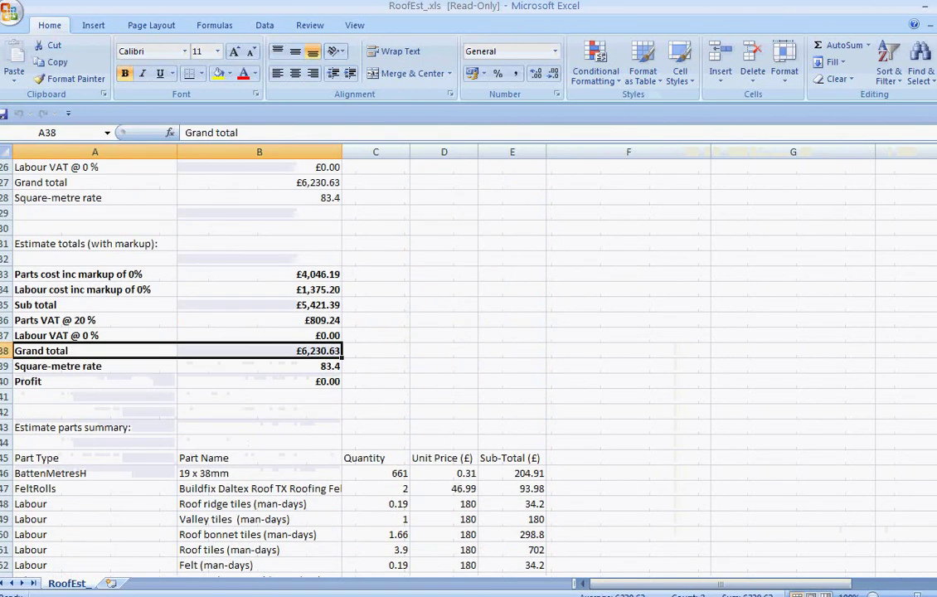
pyautogui.hotkey('alt', 'F4')
pyautogui.click(501, 345)
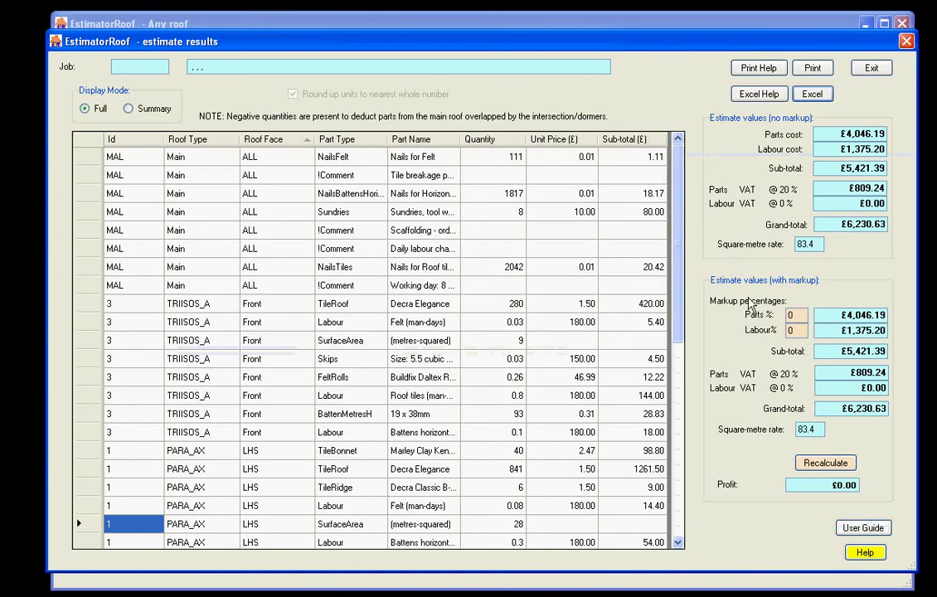
# Step: Leave the estimate results and save the roof as a new job
pyautogui.click(872, 68)
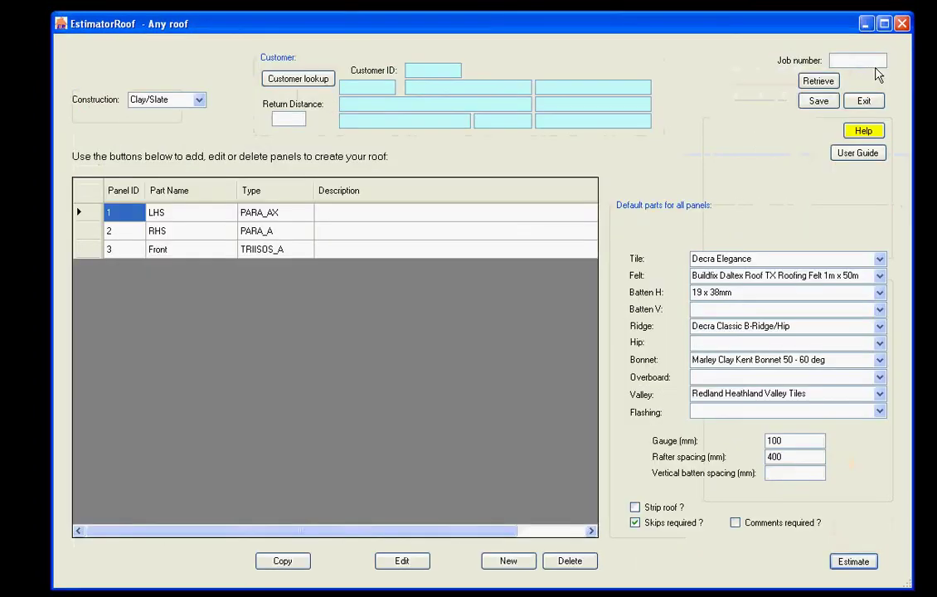
pyautogui.click(821, 102)
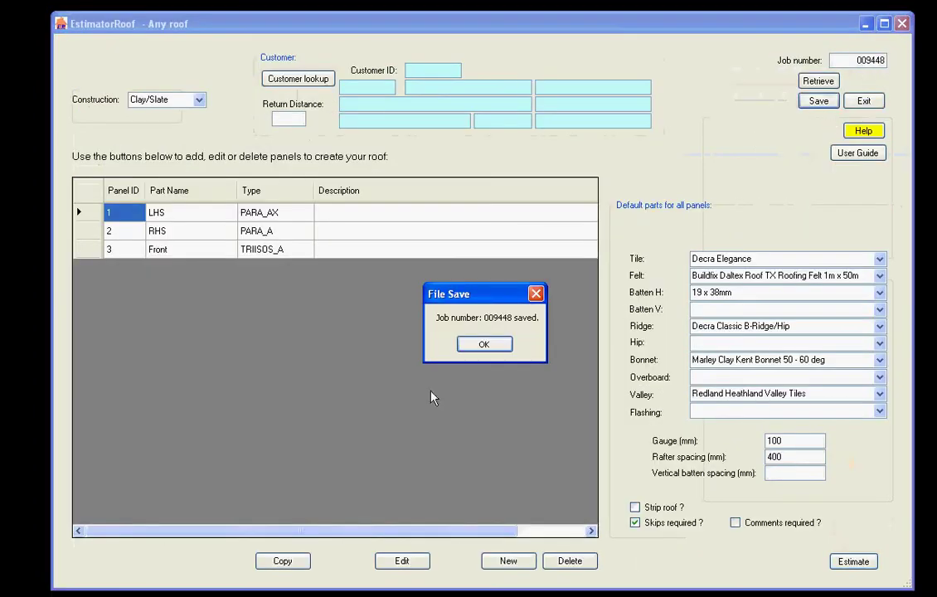
pyautogui.click(483, 345)
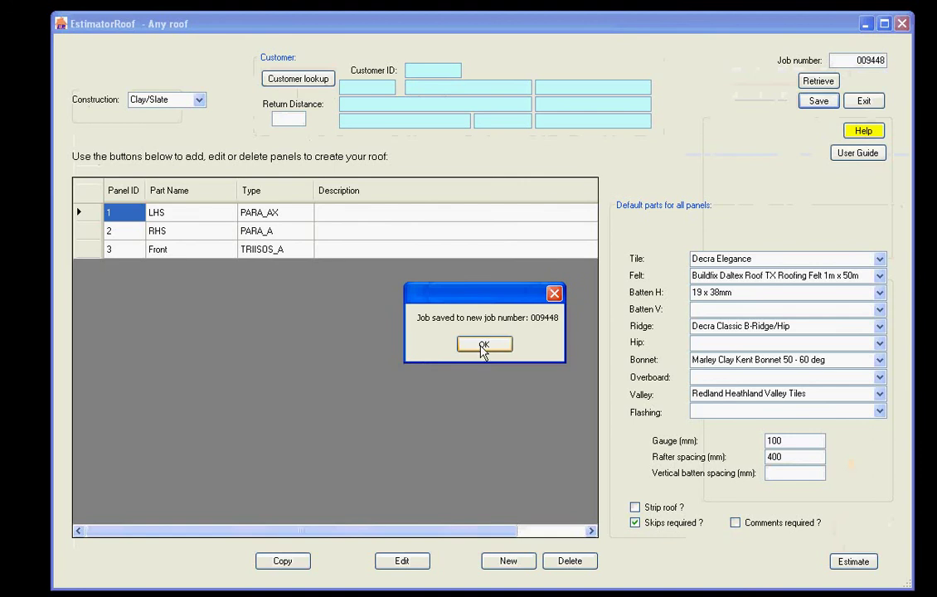
pyautogui.click(482, 347)
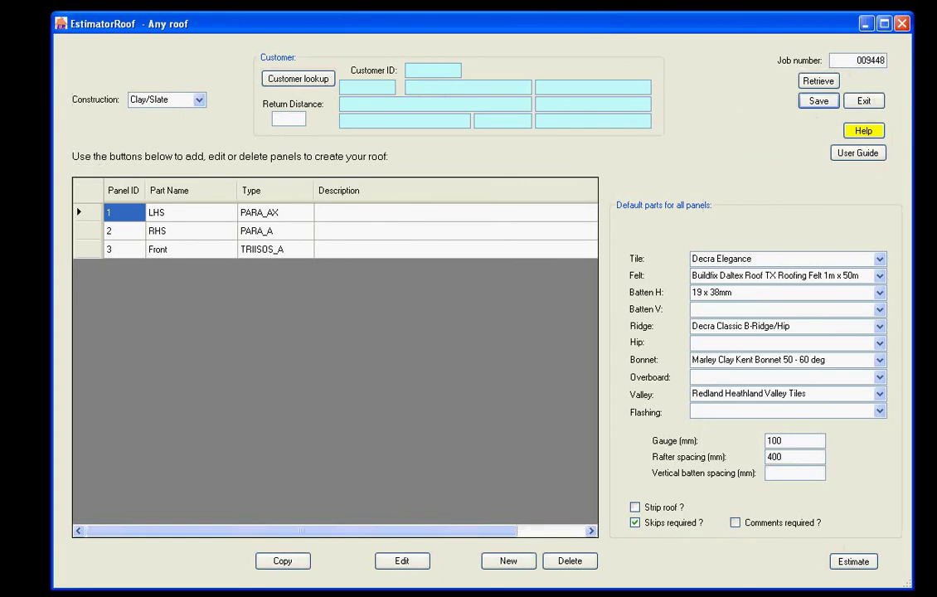
pyautogui.moveTo(614, 593)
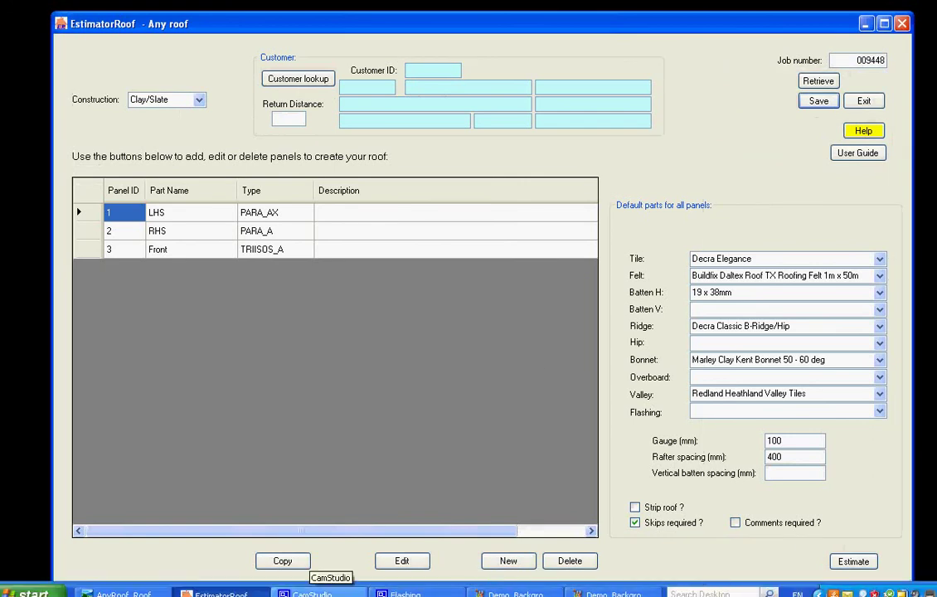
pyautogui.click(407, 594)
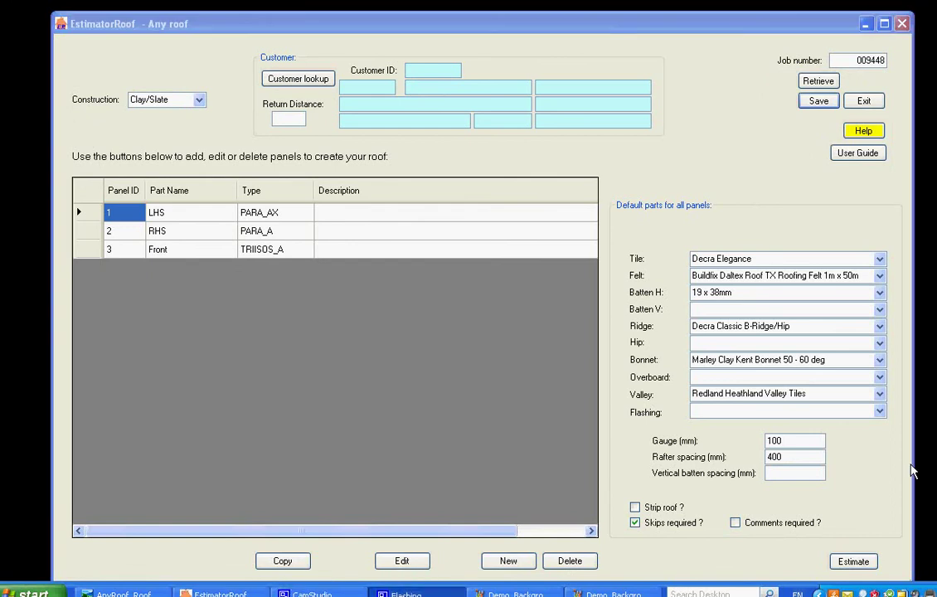